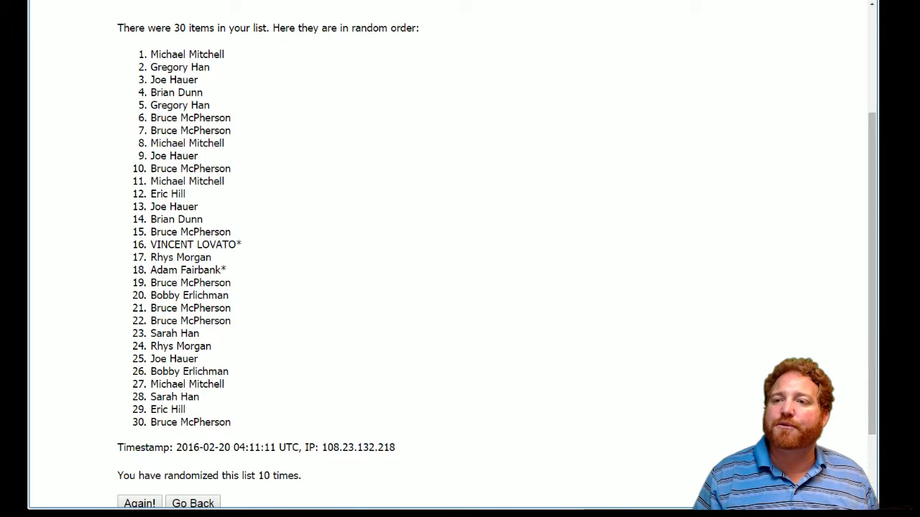
Step: Copy all 30 randomized participant names from the list randomizer into column A of the blank spreadsheet, starting at A1
left_click_drag(150, 54, 231, 422)
key("ctrl+c")
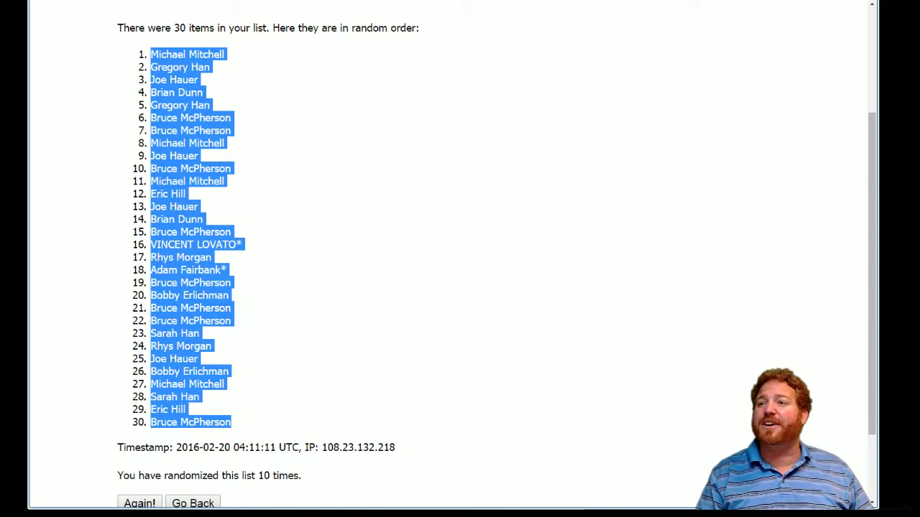
key("alt+Tab")
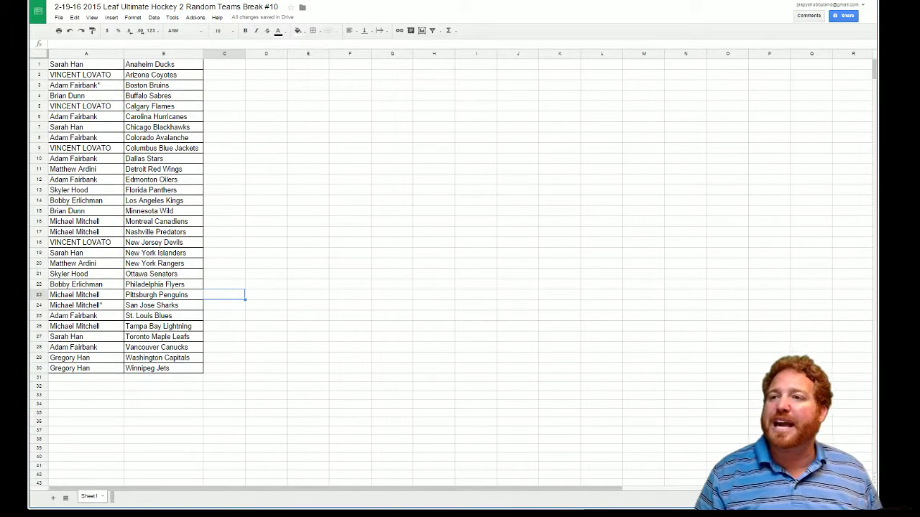
key("ctrl+Tab")
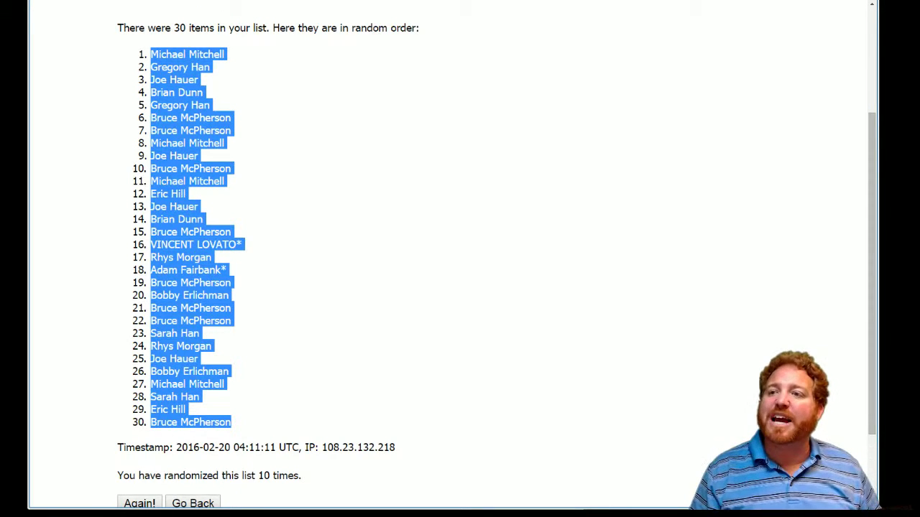
scroll(460, 259, "down", 3)
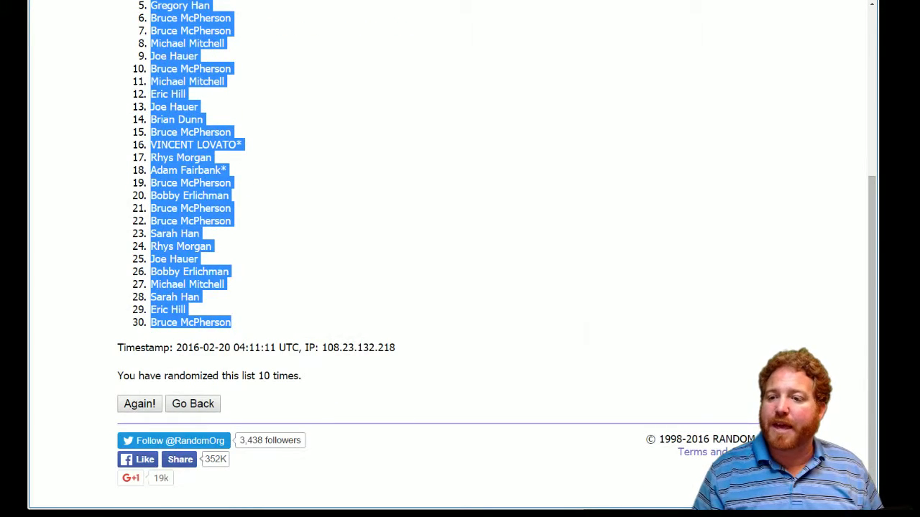
scroll(460, 258, "up", 3)
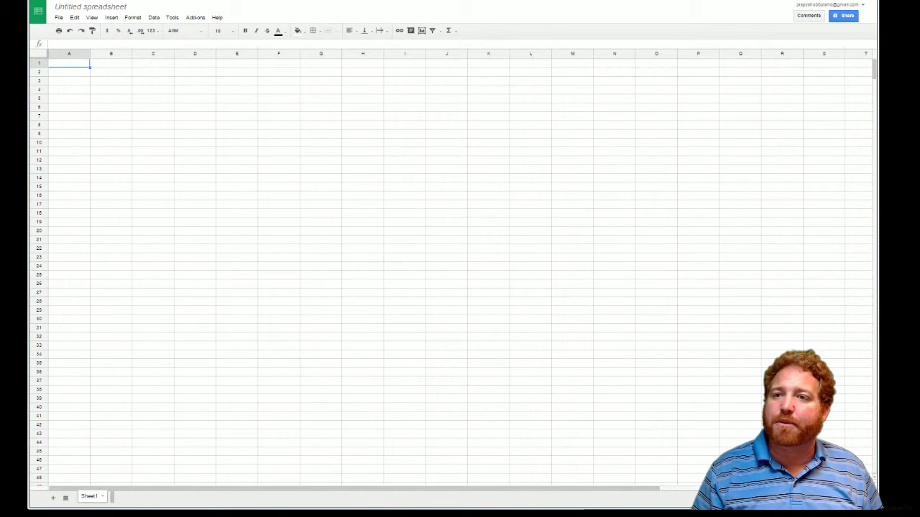
right_click(63, 63)
left_click(76, 92)
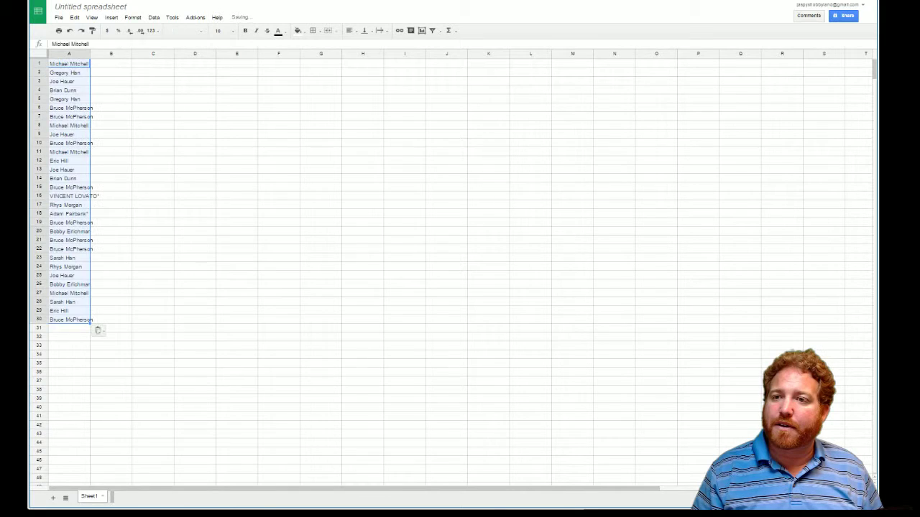
Step: Widen column A to fit the names and set their font size to 13
left_click_drag(90, 53, 127, 53)
left_click(222, 30)
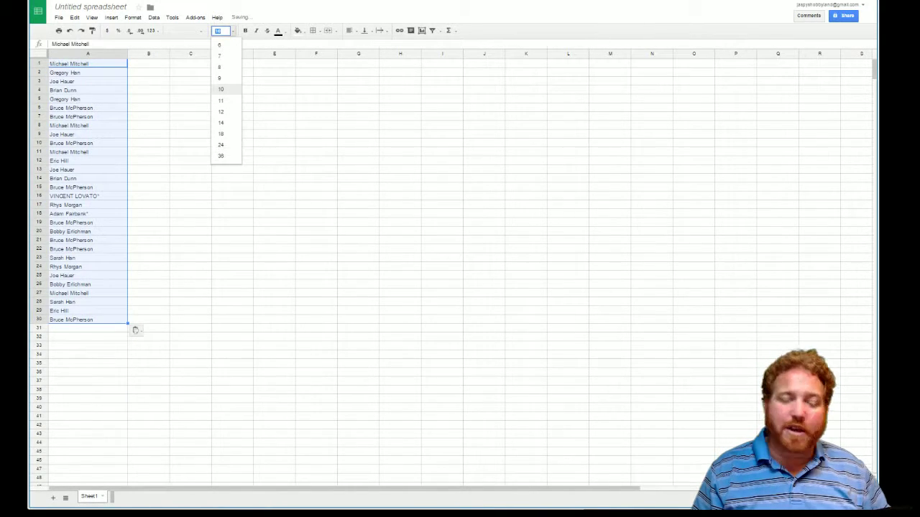
type("13")
key("Return")
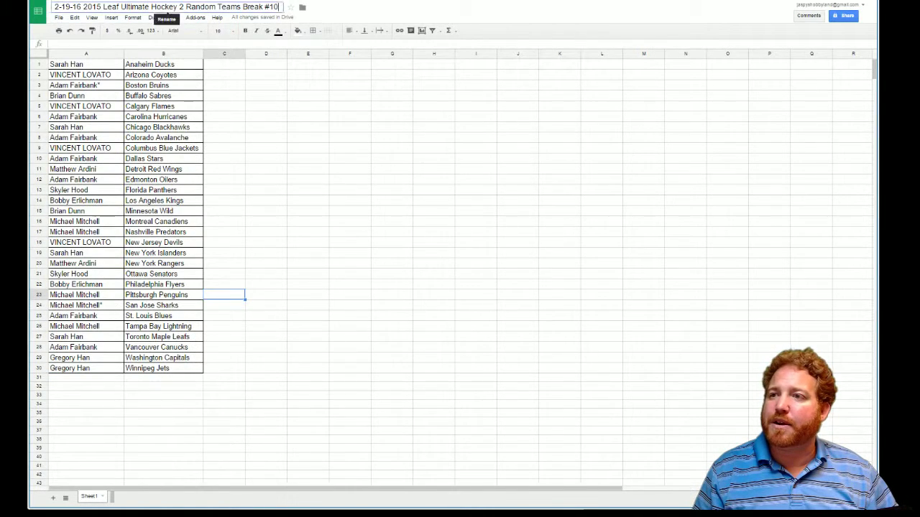
Step: Name the untitled spreadsheet "2-19-16 2015 Leaf Ultimate Hockey 2 Random Teams Break #11", reusing the title of the Break #10 sheet
left_click(165, 6)
key("ctrl+c")
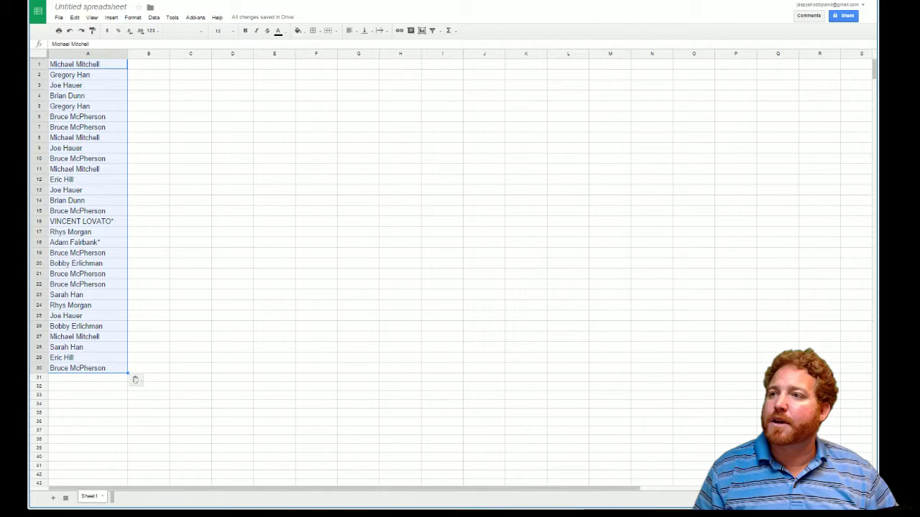
left_click(90, 6)
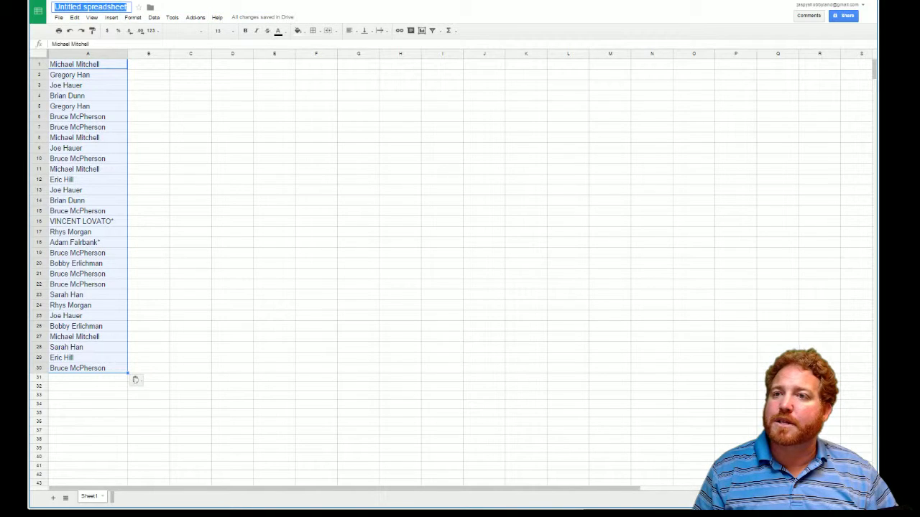
key("ctrl+v")
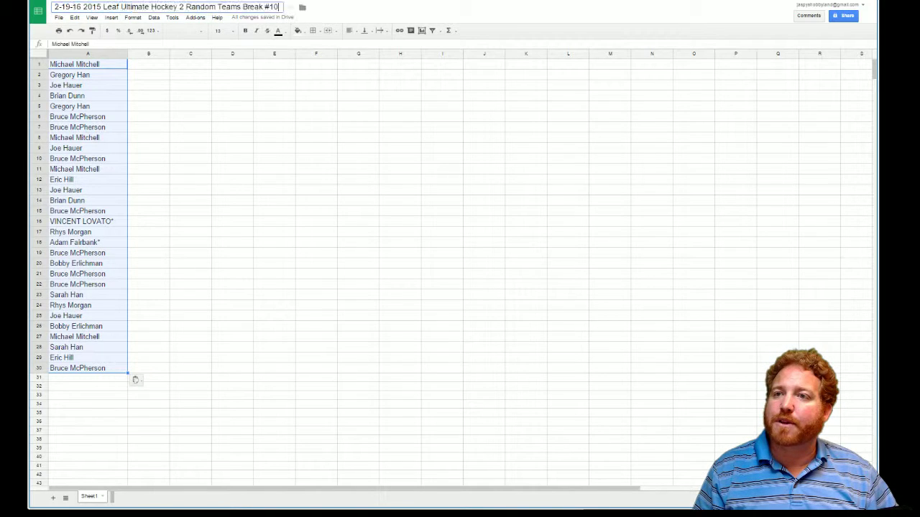
key("BackSpace")
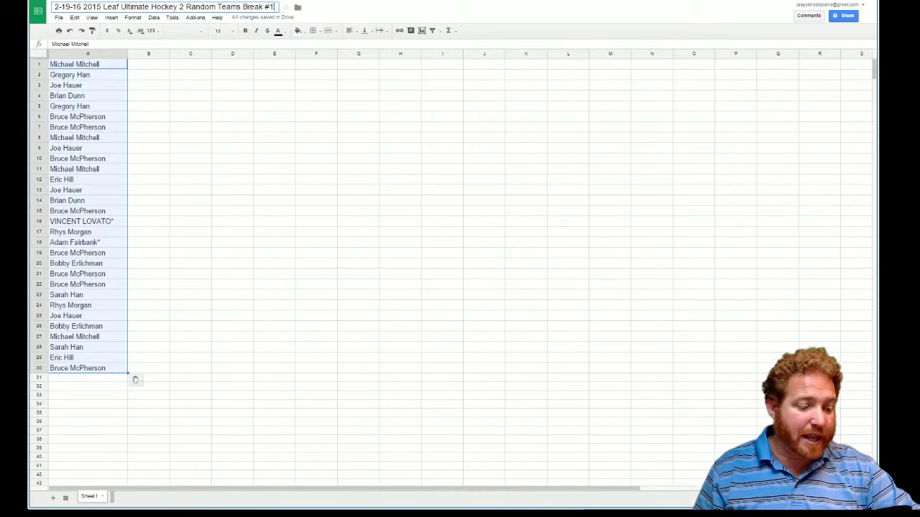
type("1")
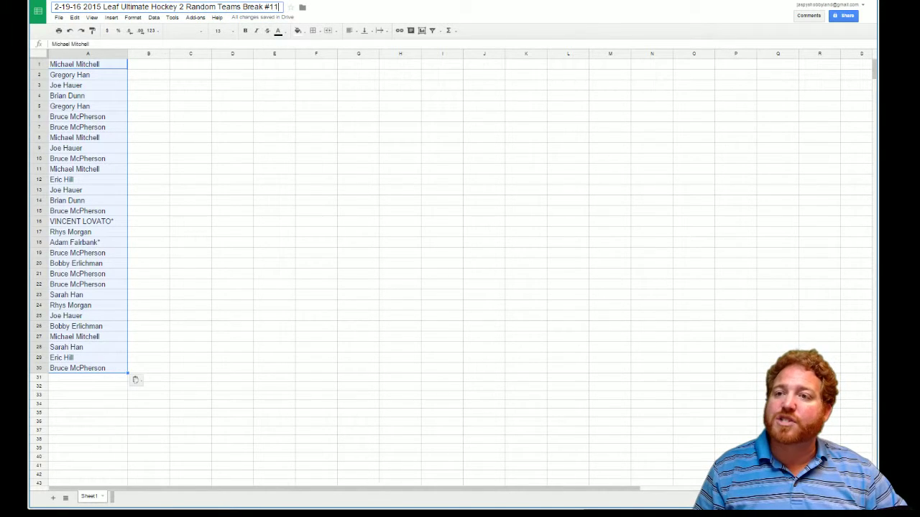
key("Return")
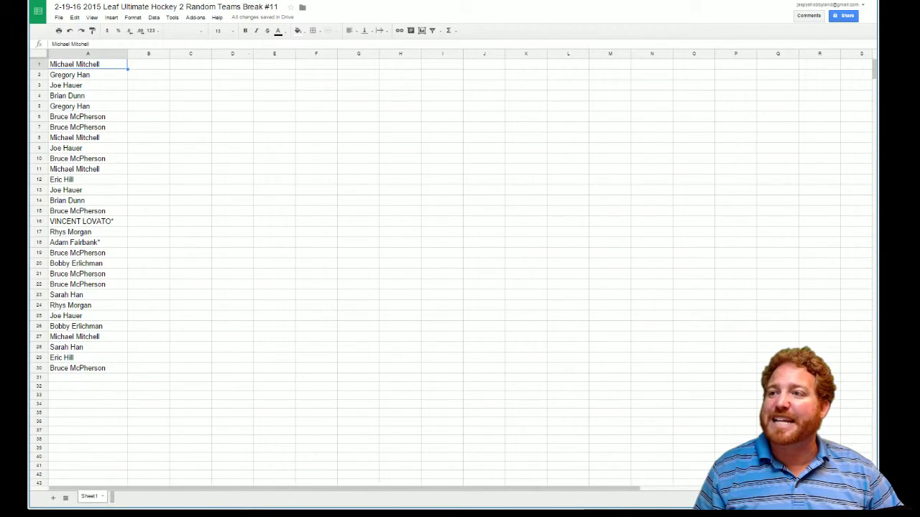
Step: Enter the list of hockey teams in the RANDOM.ORG List Randomizer and randomize it once
key("ctrl+Tab")
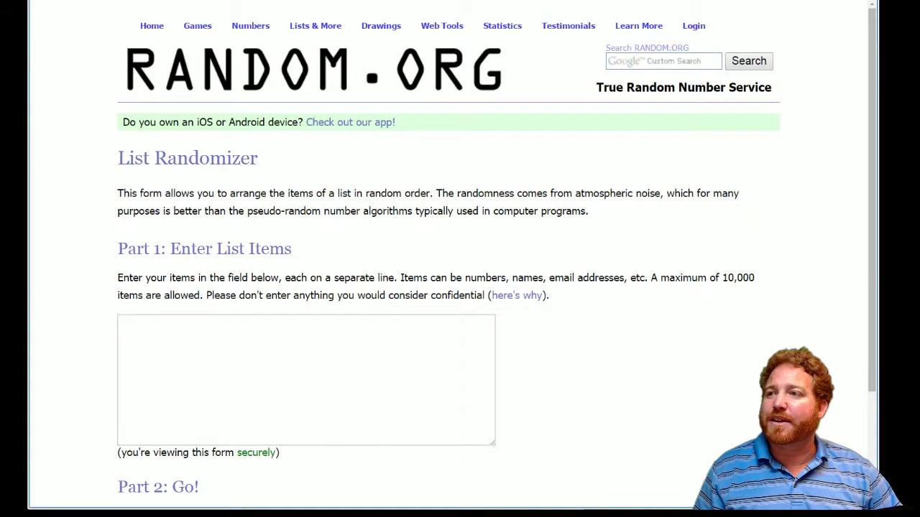
key("ctrl+shift+Tab")
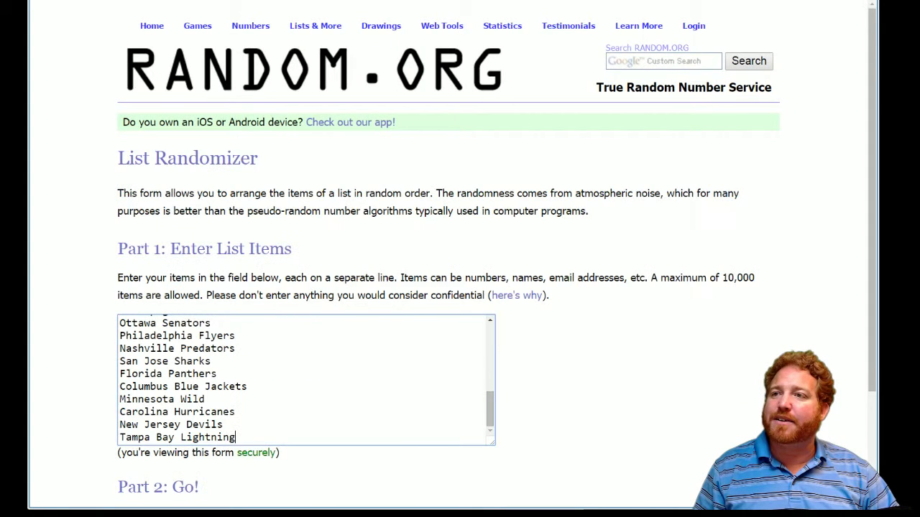
scroll(460, 259, "down", 2)
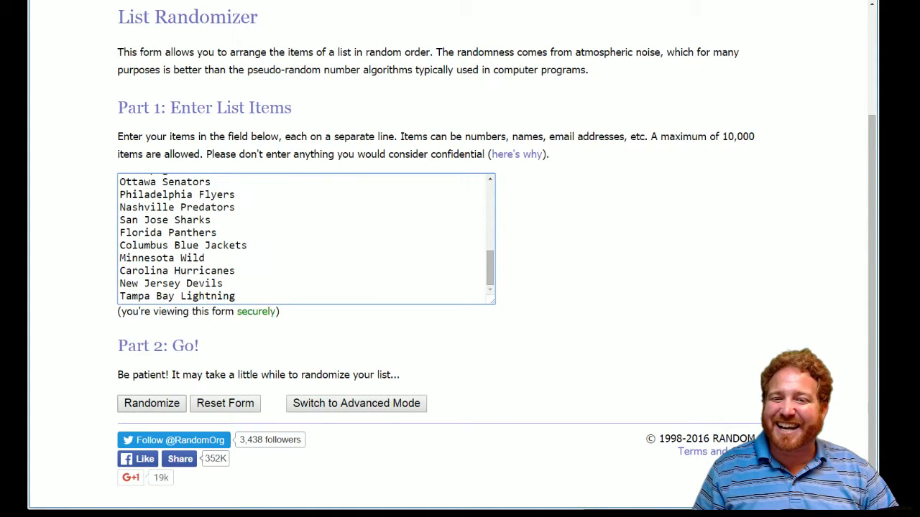
left_click(151, 403)
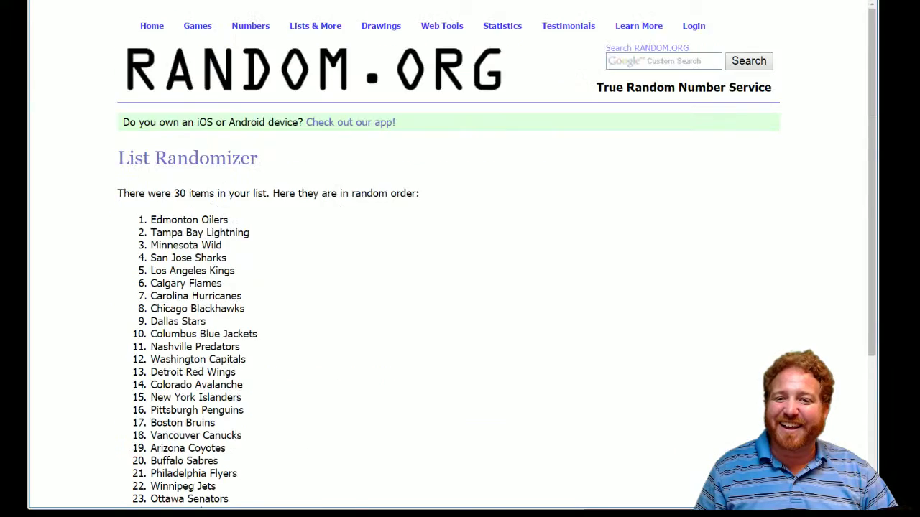
Step: Randomize the team list again until it has been shuffled 10 times in total
scroll(460, 258, "down", 3)
left_click(139, 415)
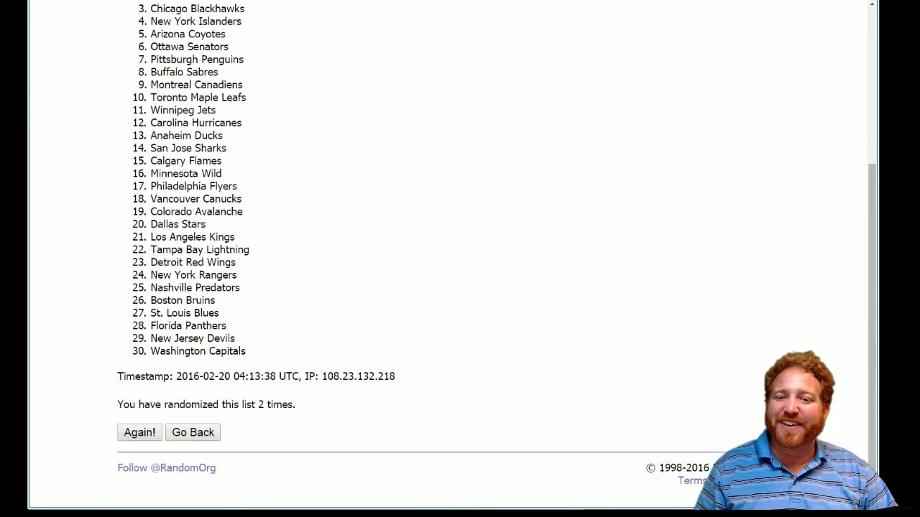
left_click(140, 432)
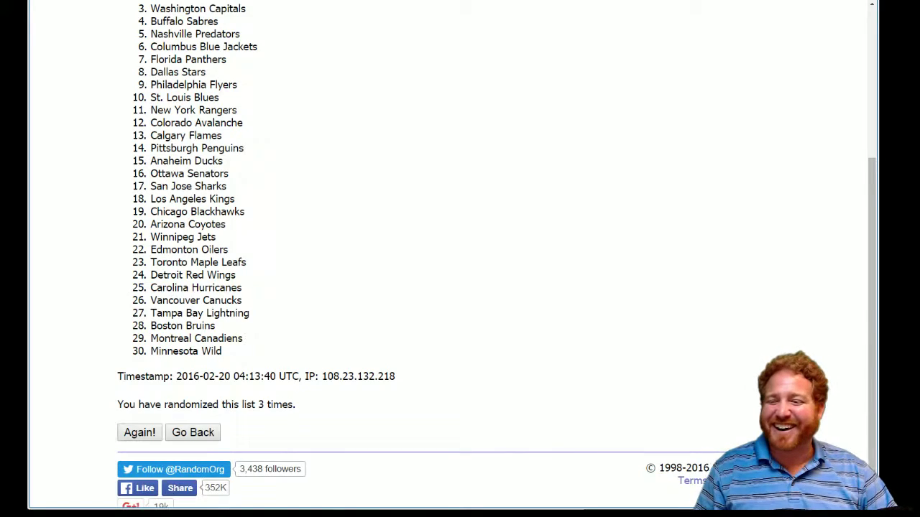
left_click(139, 432)
left_click(140, 432)
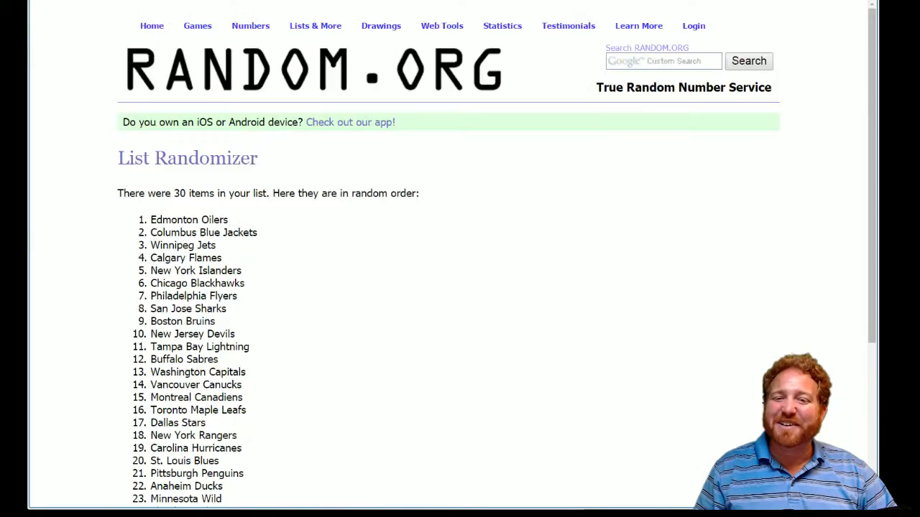
left_click(138, 415)
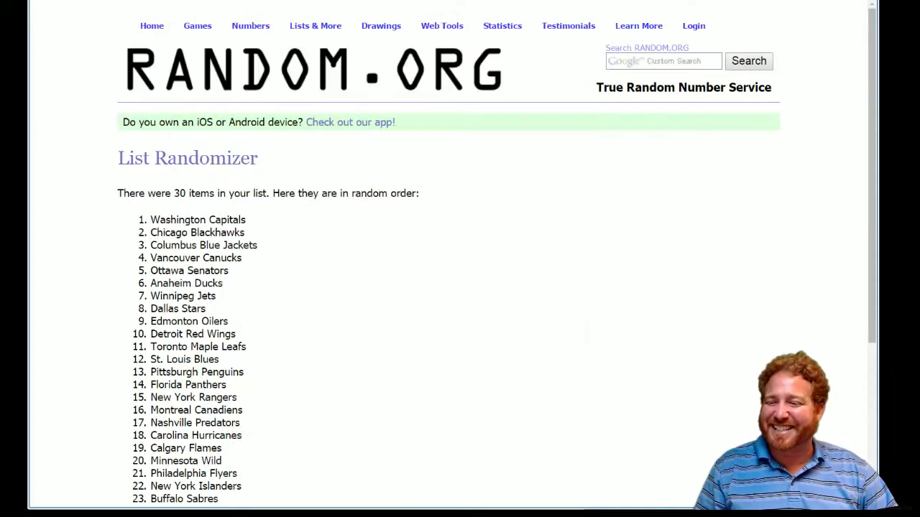
left_click(140, 432)
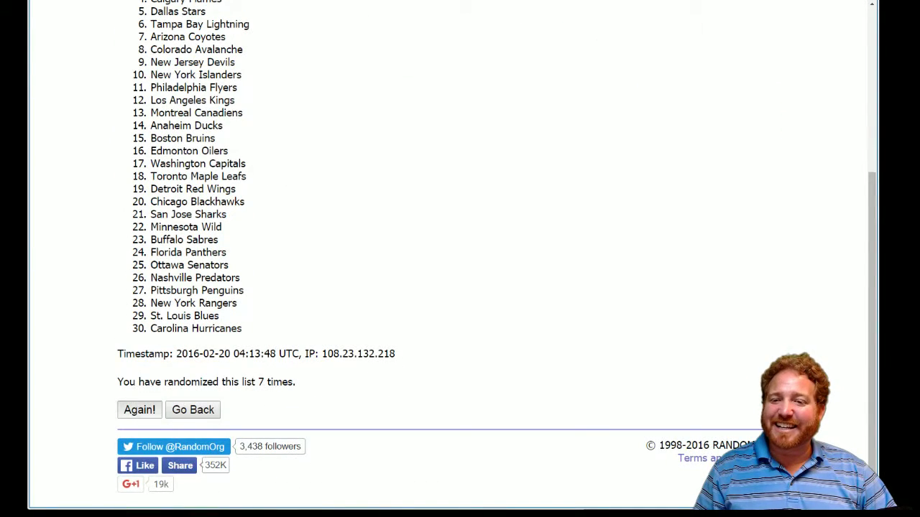
left_click(139, 410)
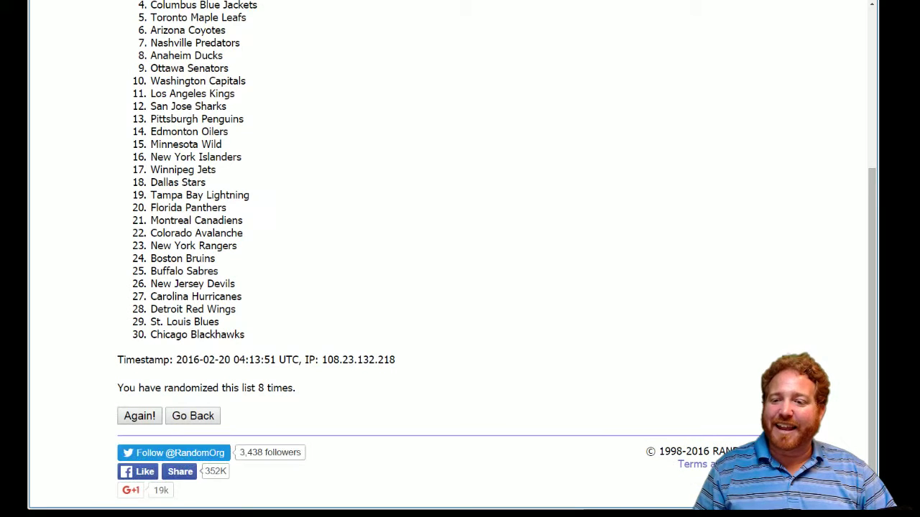
left_click(139, 416)
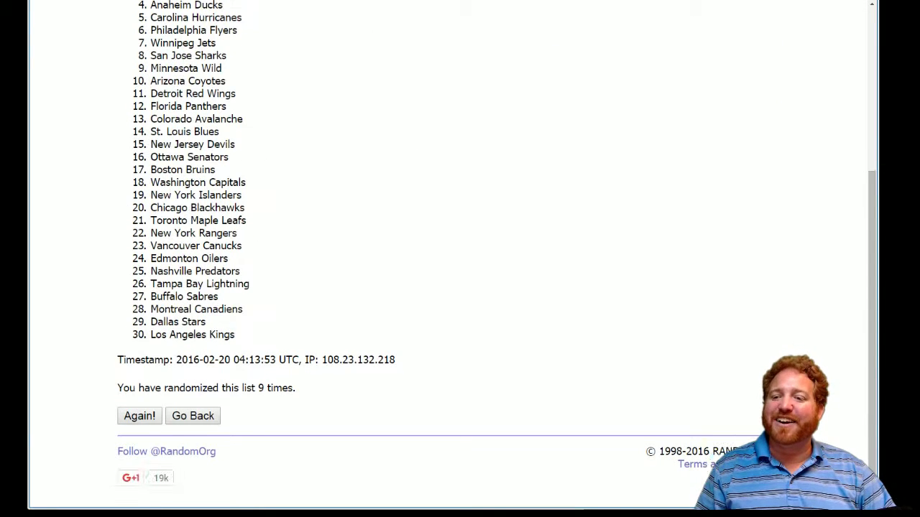
left_click(139, 416)
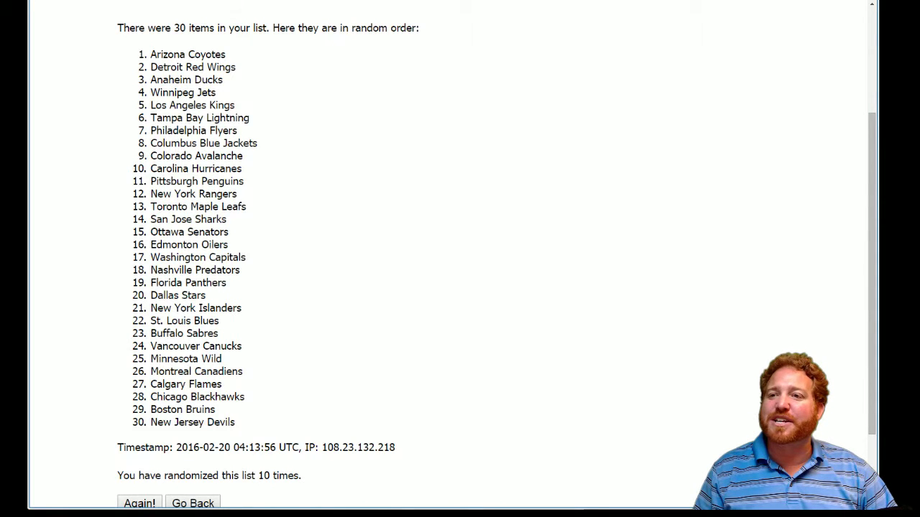
Step: Copy all 30 randomized team names into column B of the Break #11 spreadsheet, starting at B1
left_click_drag(151, 54, 235, 422)
key("ctrl+c")
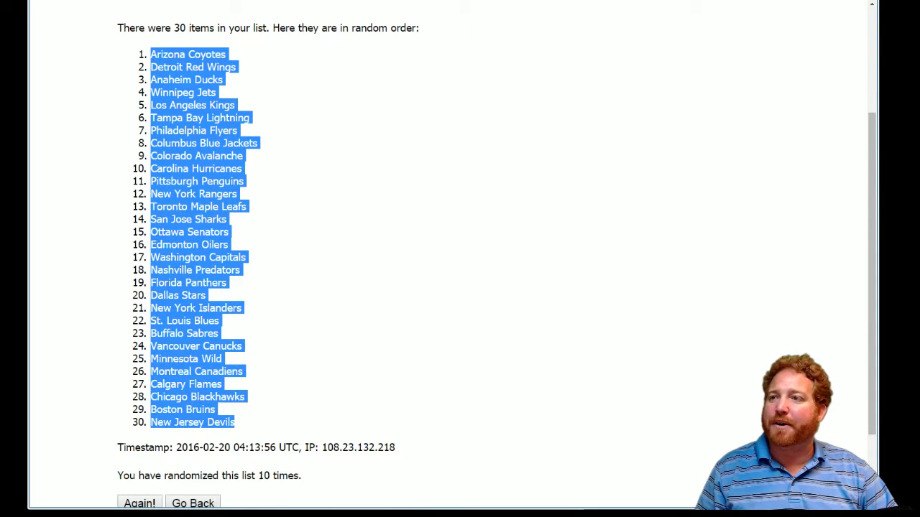
key("ctrl+Tab")
left_click(148, 64)
right_click(148, 64)
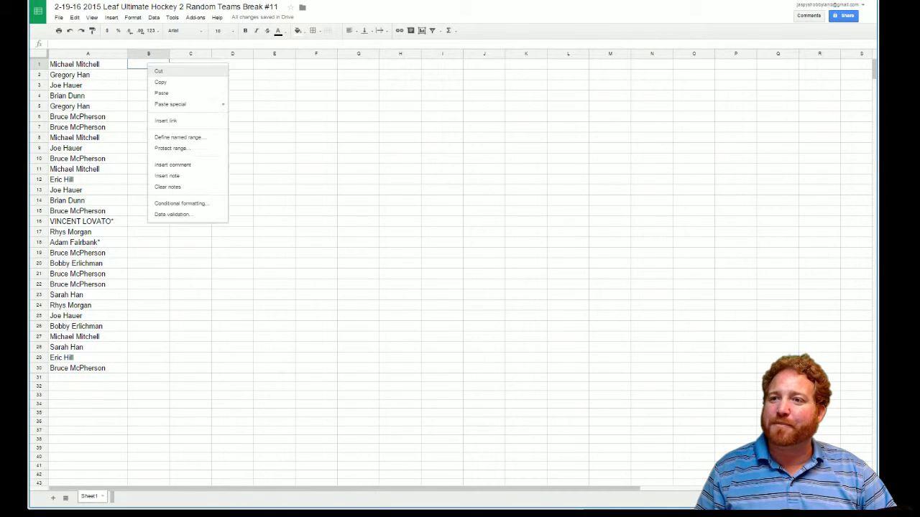
left_click(162, 93)
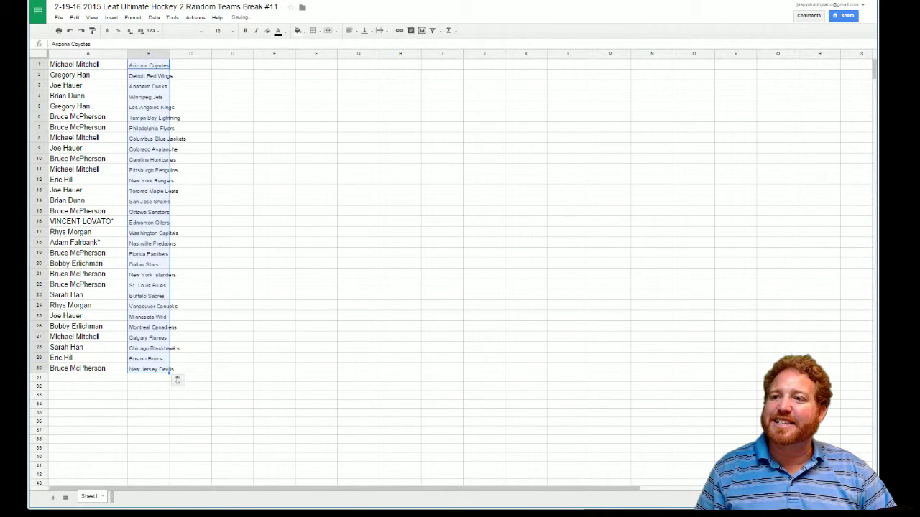
Step: Set the team names' font size to 13 and widen column B to fit them
left_click(219, 31)
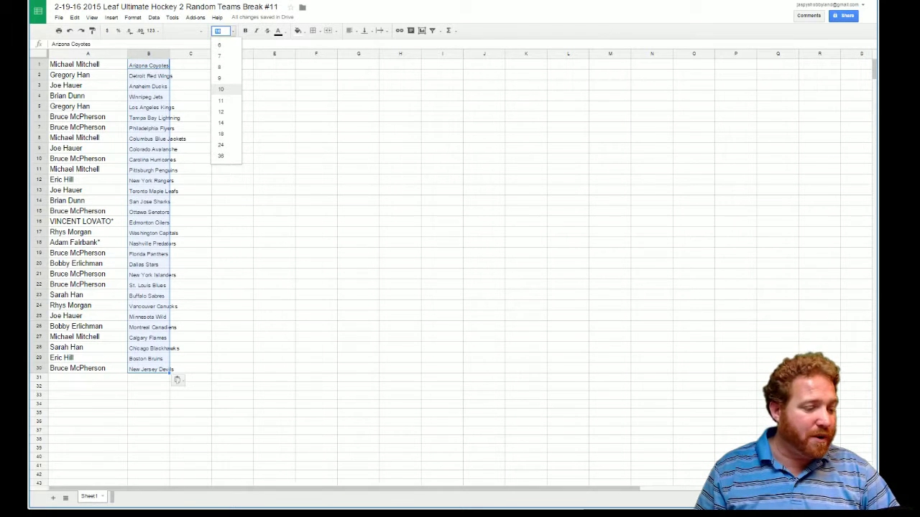
type("13")
key("Return")
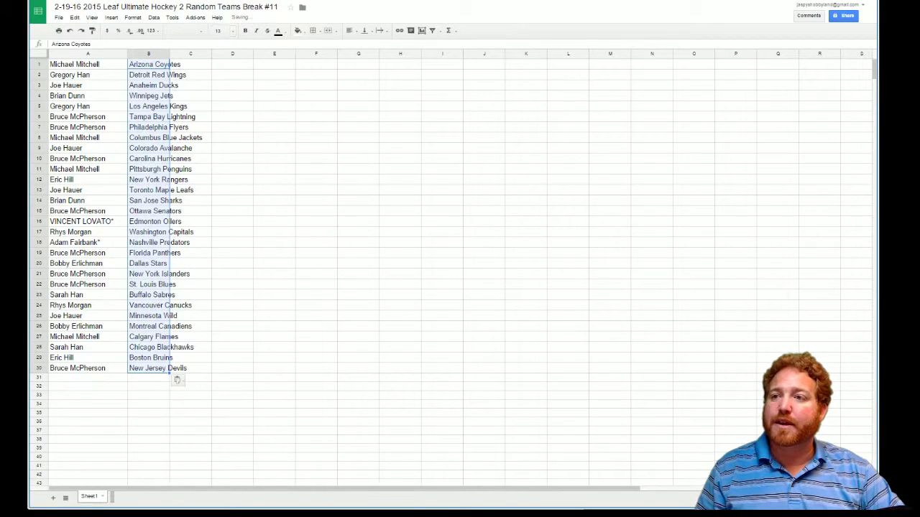
left_click_drag(170, 54, 217, 54)
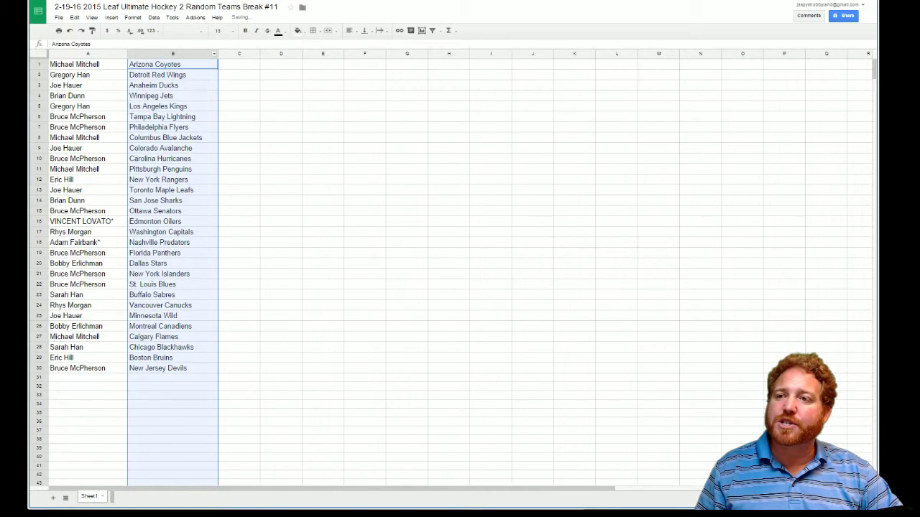
Step: Sort the sheet A → Z by the team names in column B and apply all borders to A1:B30
left_click(214, 54)
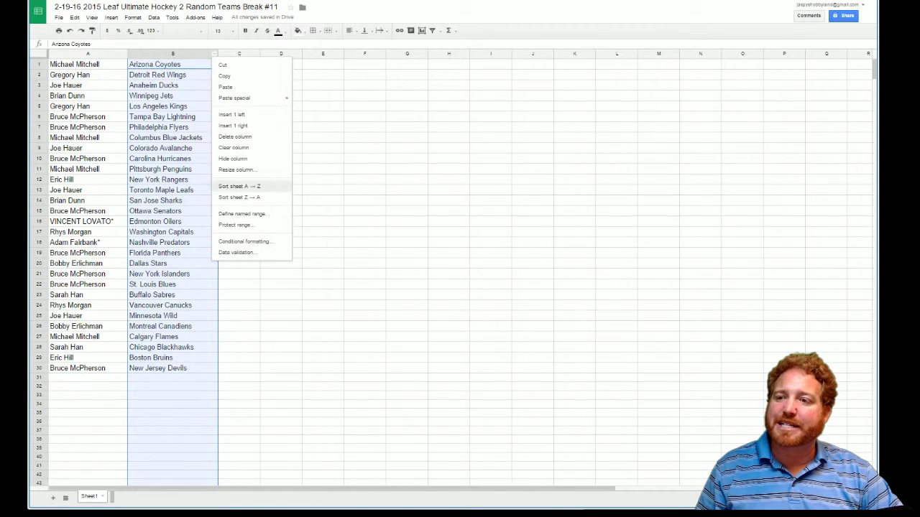
left_click(240, 186)
left_click_drag(173, 368, 86, 64)
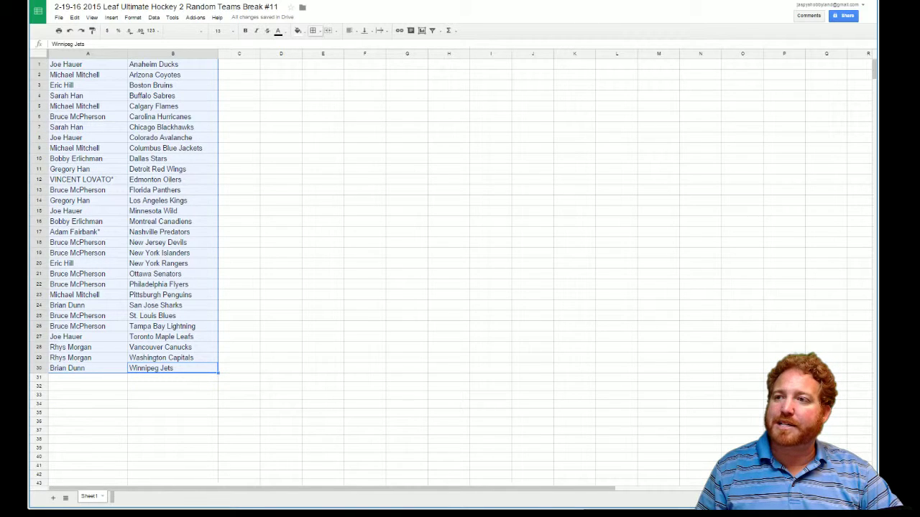
left_click(313, 30)
left_click(317, 48)
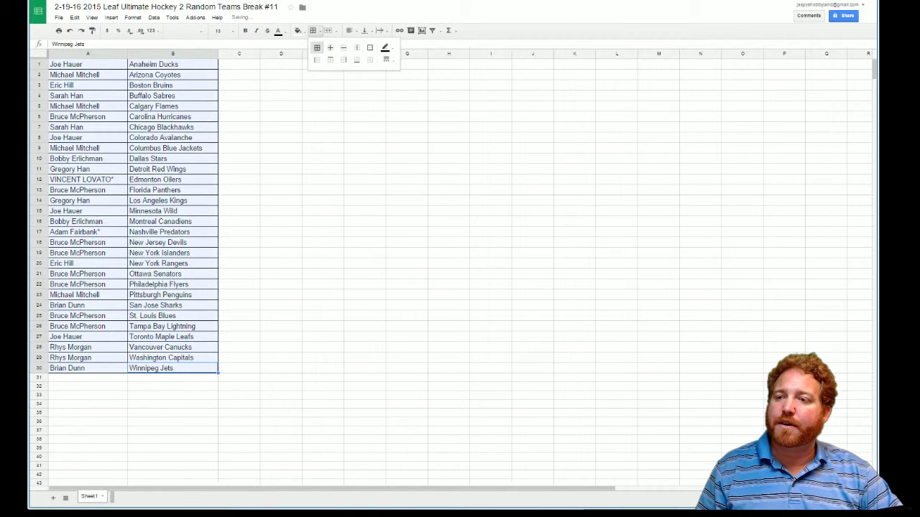
left_click(240, 64)
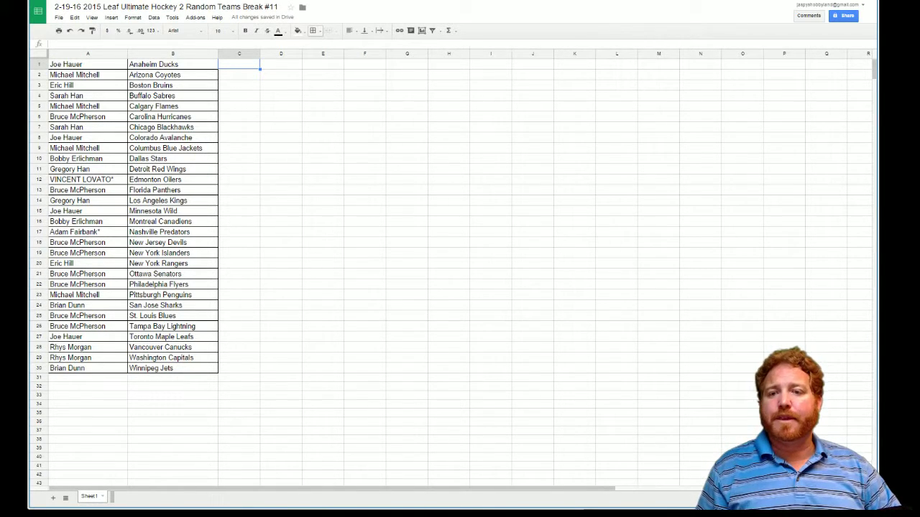
left_click(88, 64)
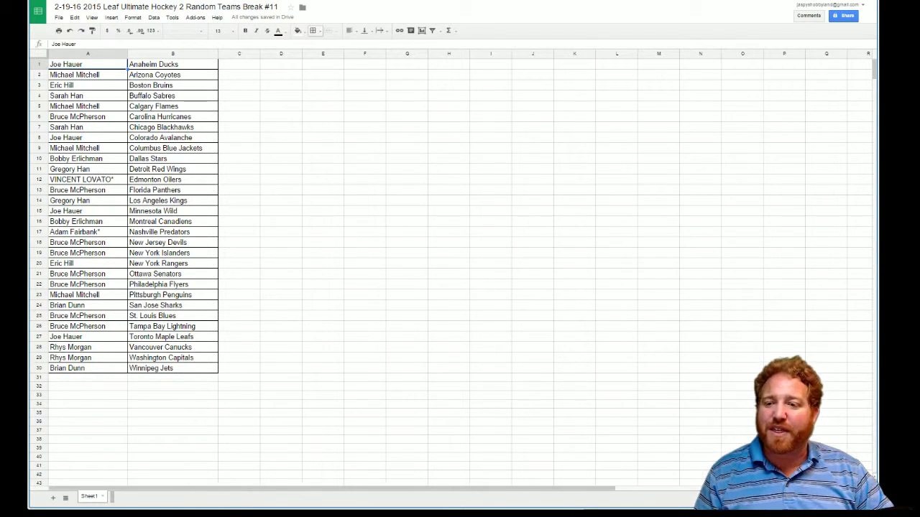
left_click(173, 368)
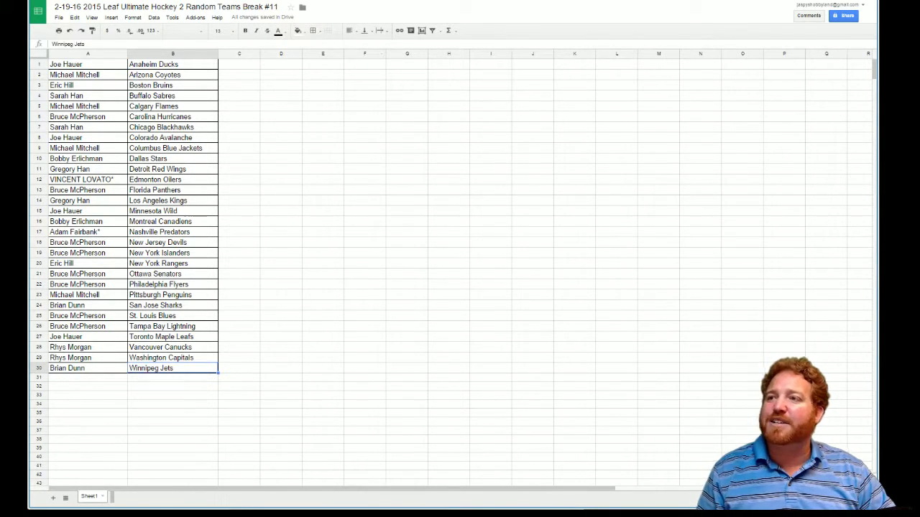